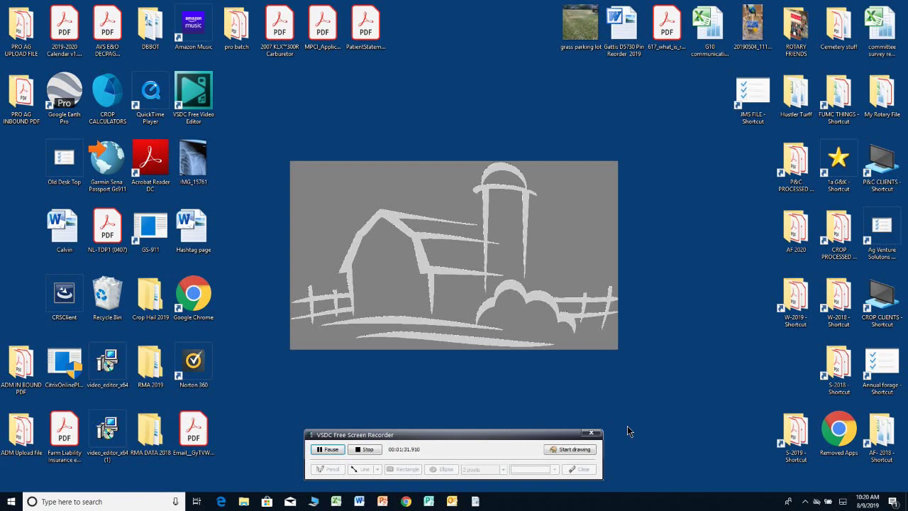
Launch Chrome and load the Rotary International home page from the overflow bookmarks.
left_click(406, 502)
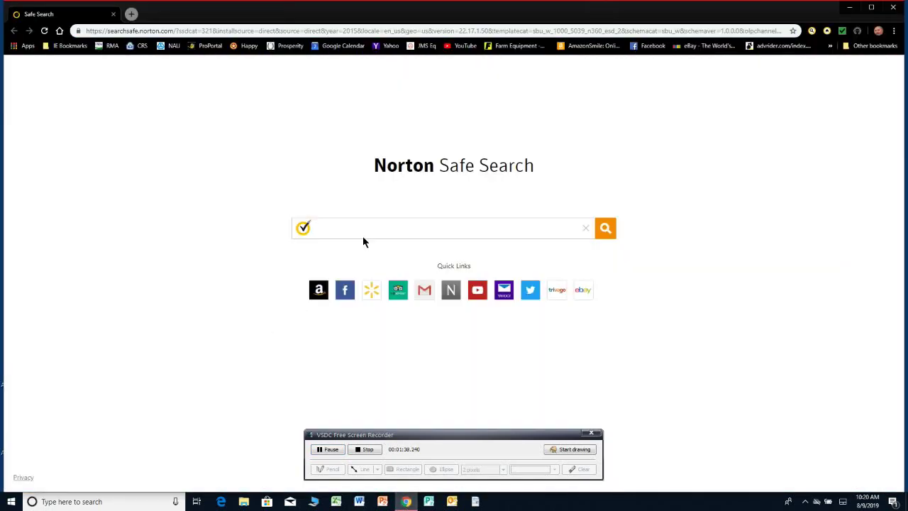
left_click(830, 45)
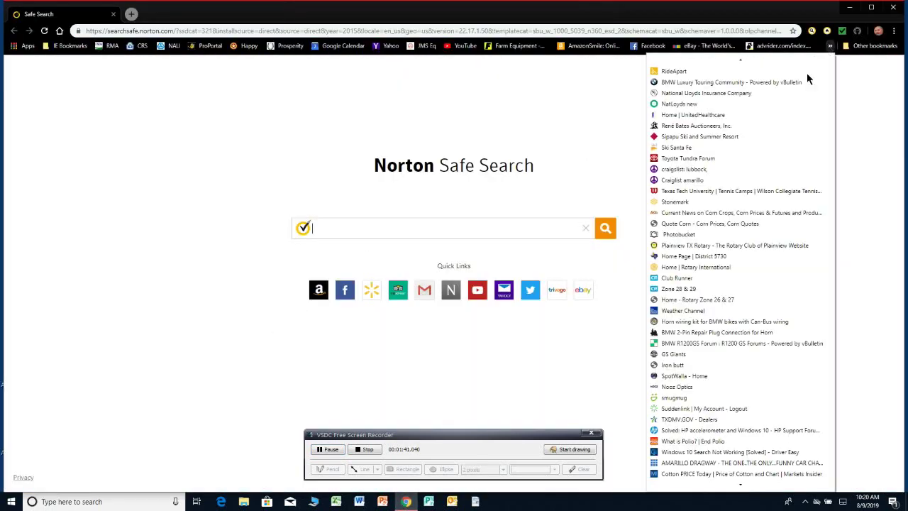
left_click(693, 267)
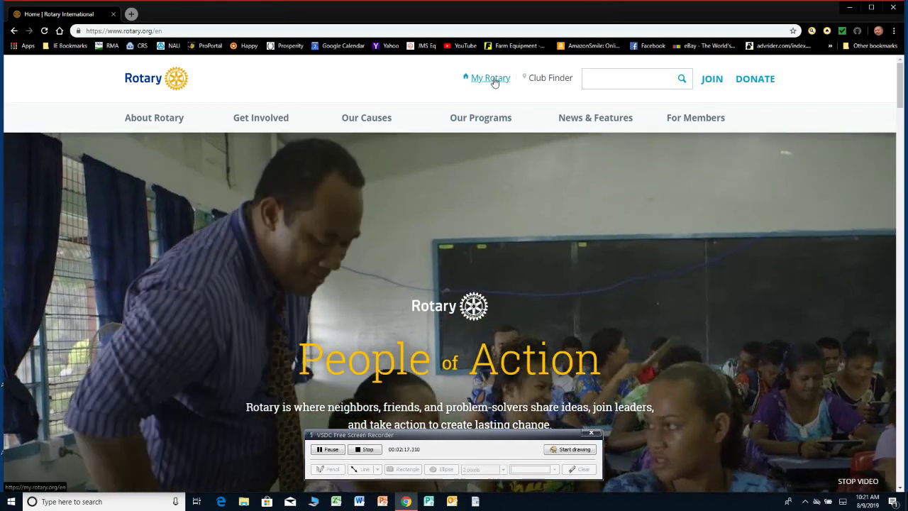
Go to the signed-in My Rotary portal and reveal the Manage menu's club links.
left_click(491, 78)
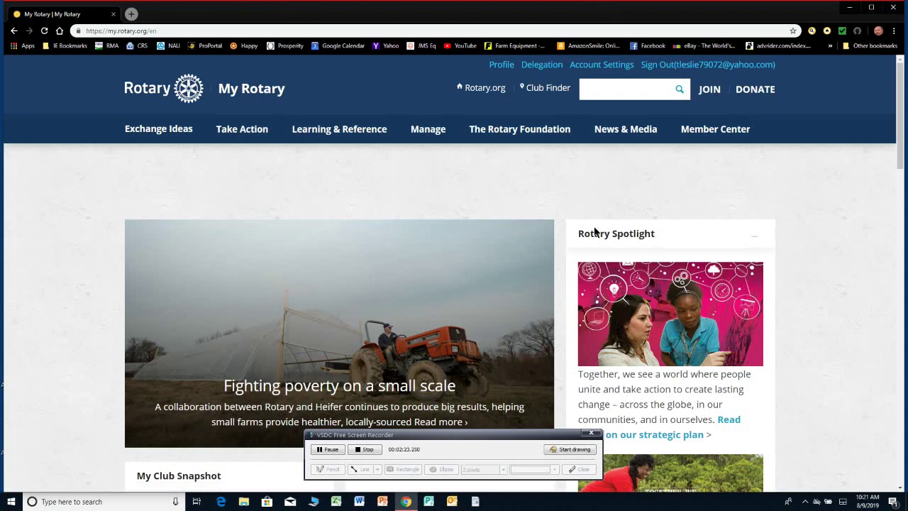
left_click(720, 71)
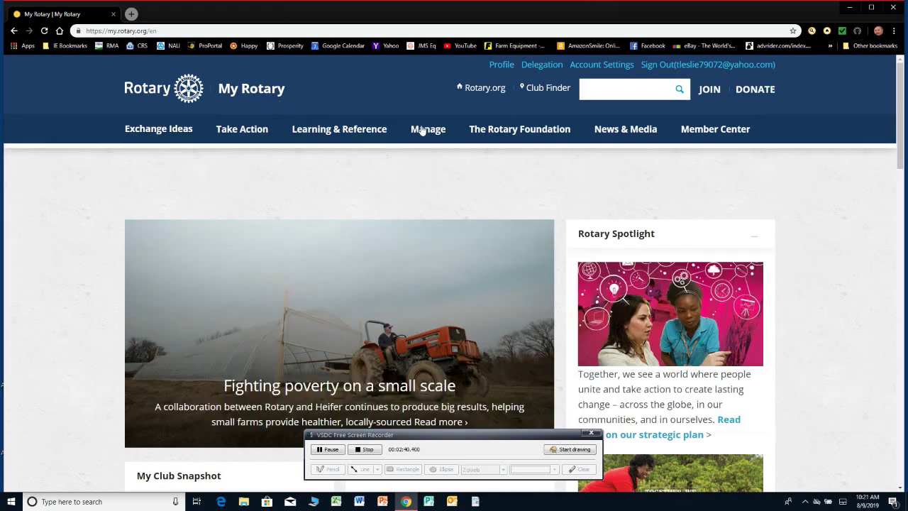
mouse_move(423, 132)
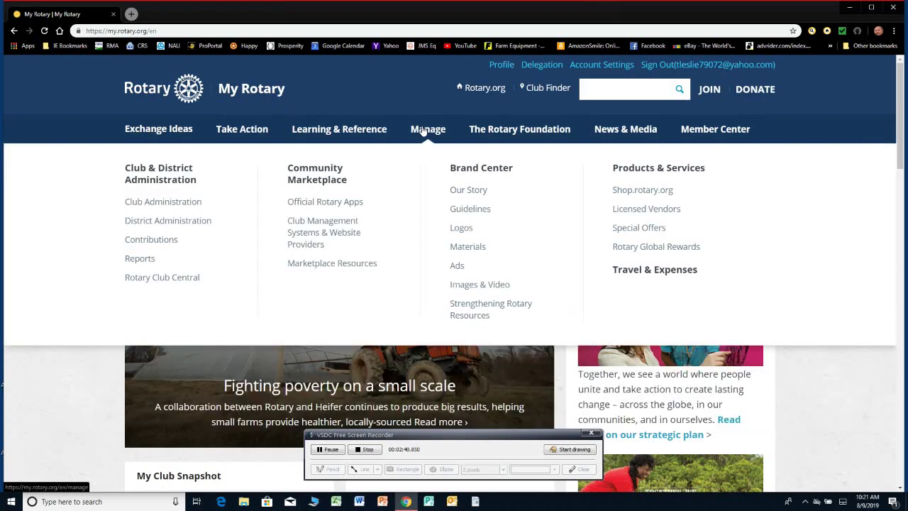
Launch Rotary Club Central from the Manage menu and go to Plainview's Goal Center.
left_click(188, 281)
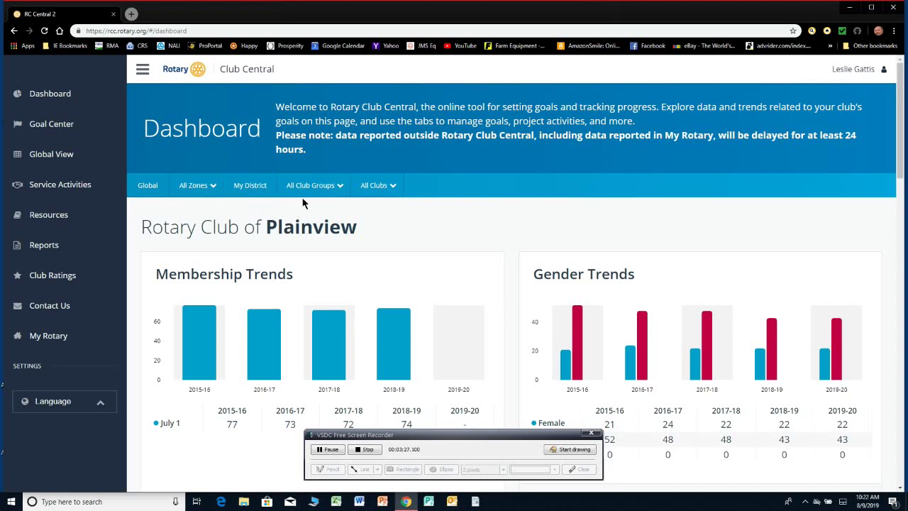
left_click(68, 137)
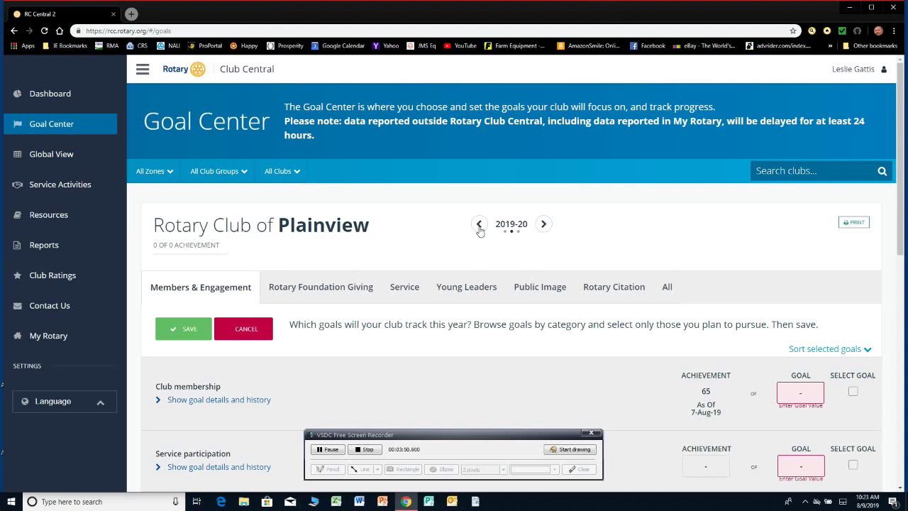
left_click(479, 226)
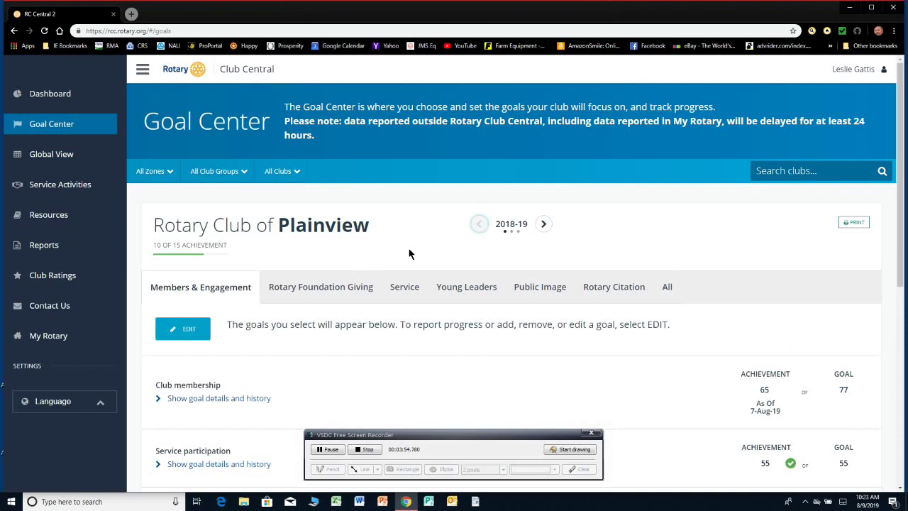
scroll(409, 254, "down", 3)
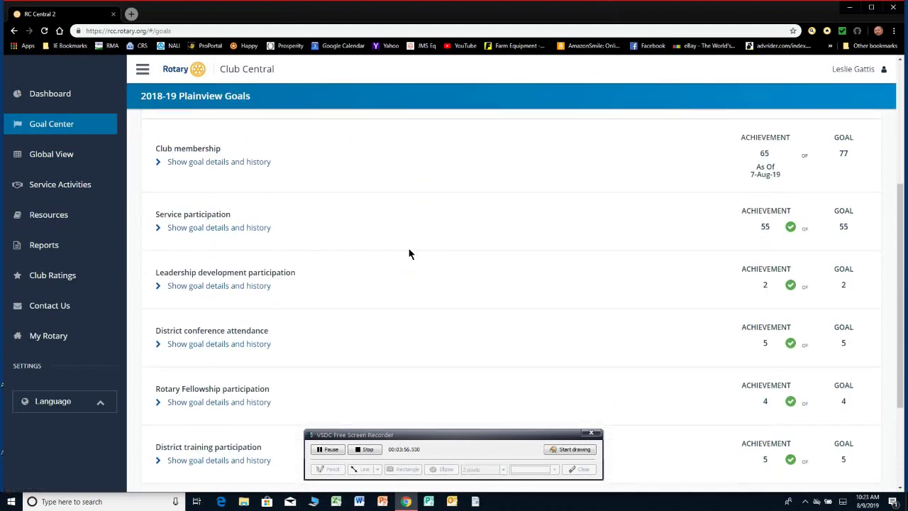
scroll(409, 254, "down", 3)
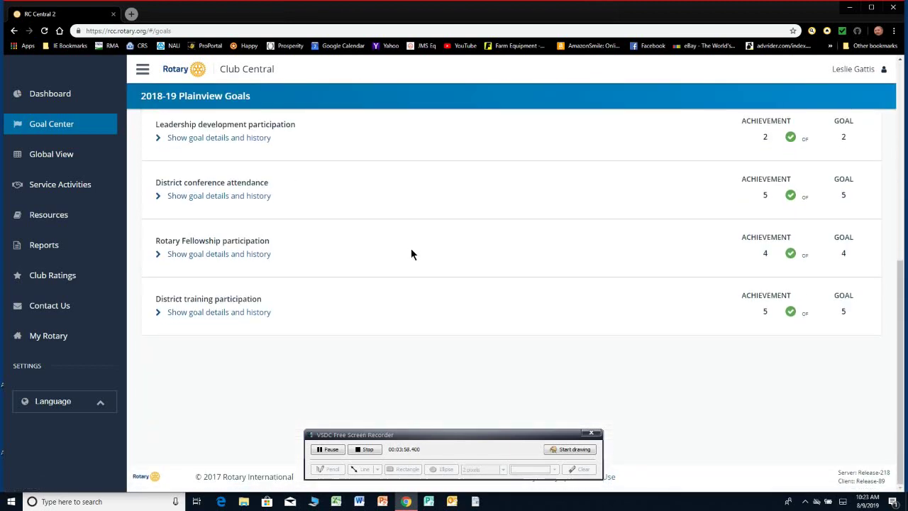
scroll(411, 253, "up", 3)
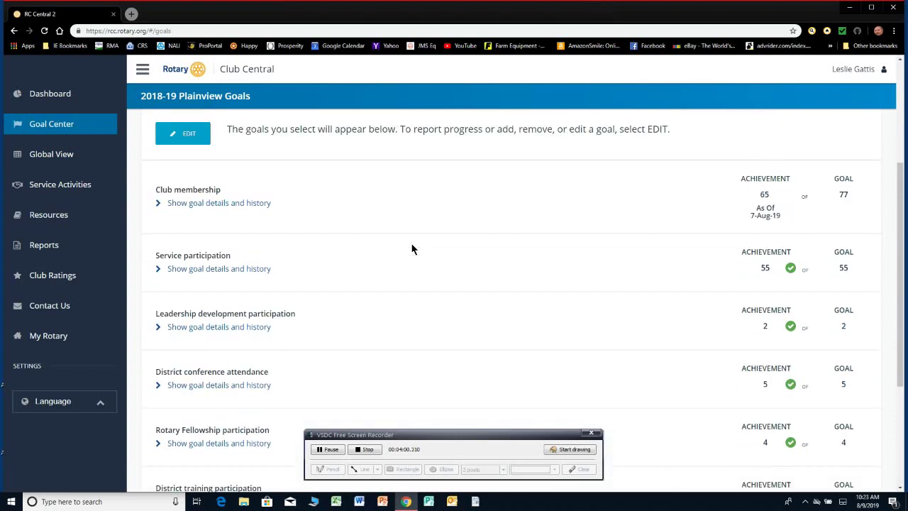
scroll(411, 248, "up", 3)
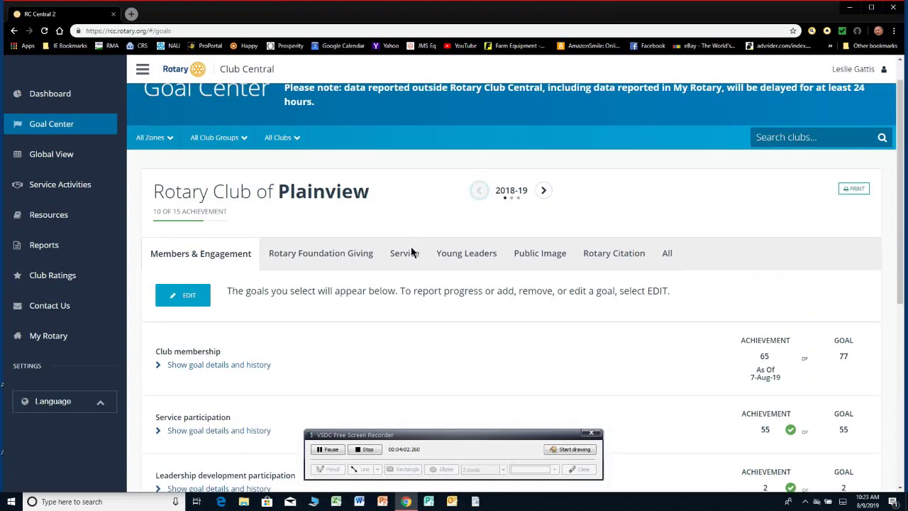
left_click(544, 218)
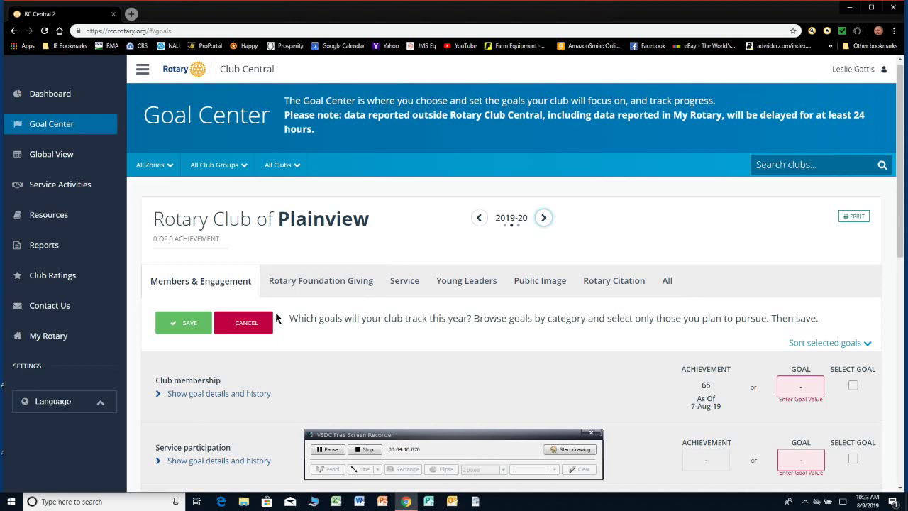
Scroll through Plainview's 2019-20 Members & Engagement goal list and back up.
scroll(314, 345, "down", 2)
scroll(327, 343, "down", 3)
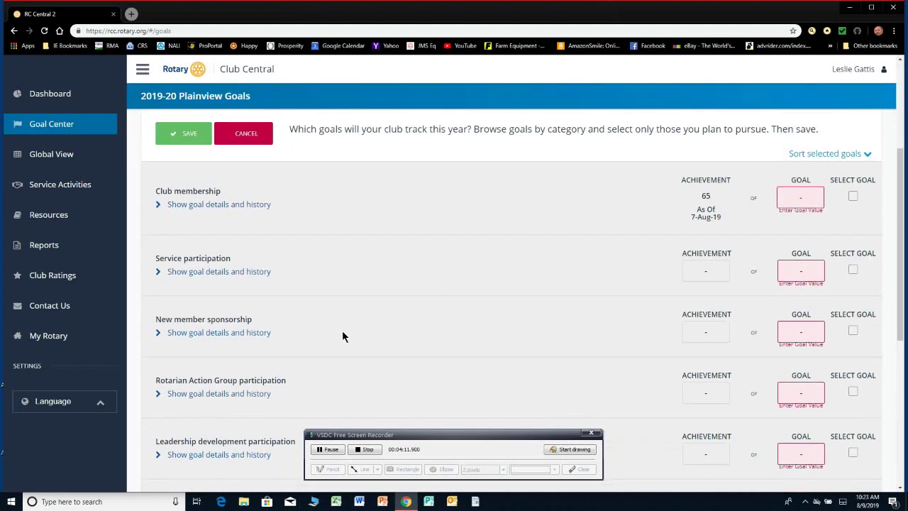
scroll(372, 323, "down", 1)
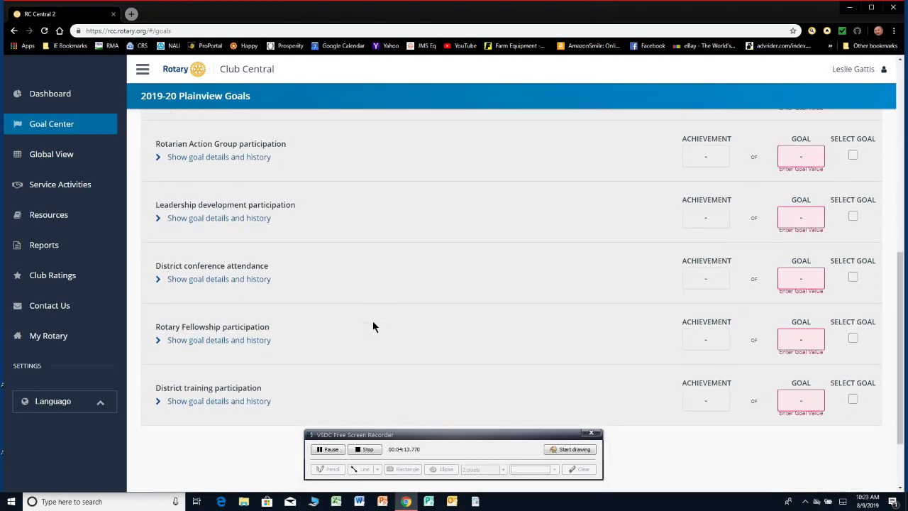
scroll(369, 323, "up", 1)
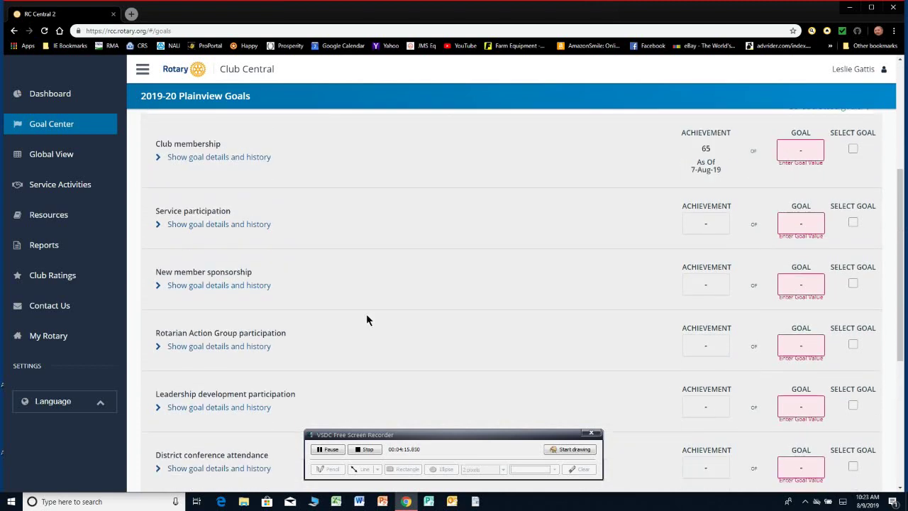
scroll(366, 313, "up", 3)
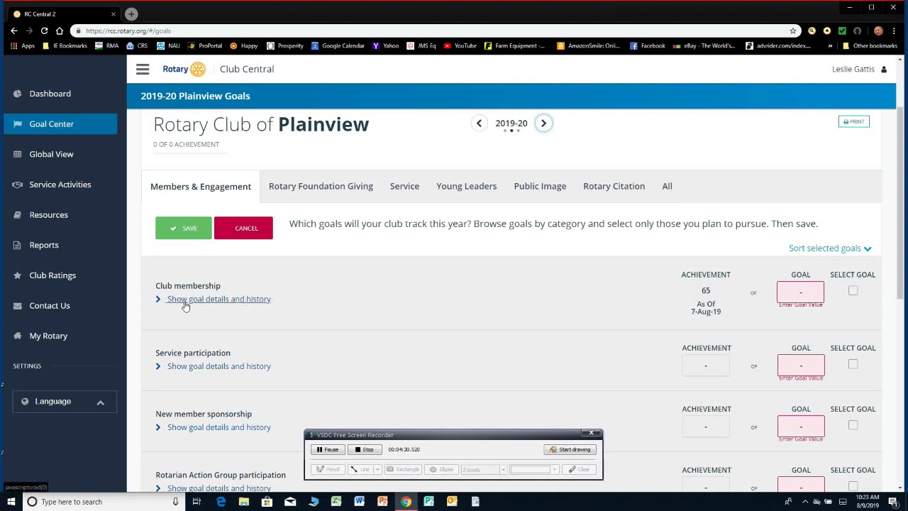
Expand and then collapse the Club membership goal details and history.
left_click(246, 300)
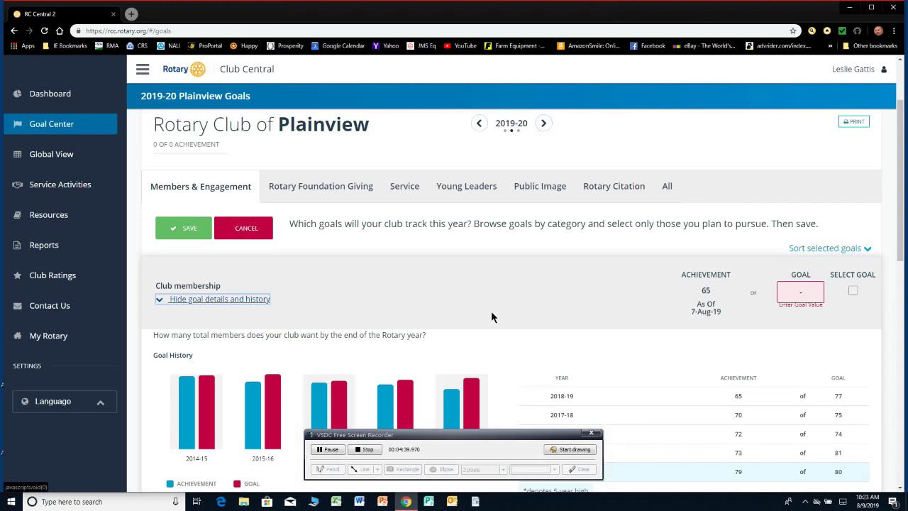
left_click(229, 304)
scroll(319, 312, "down", 2)
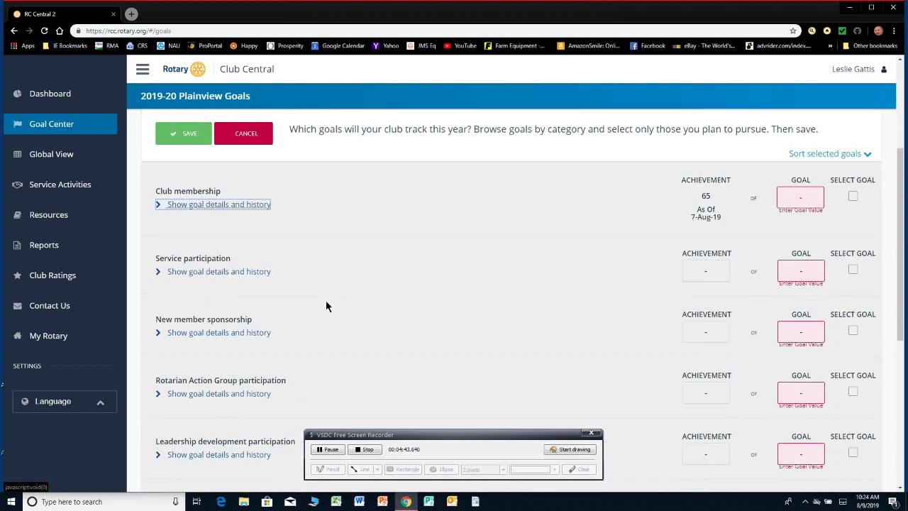
Show the Service participation goal history: 2018-19 at 55 of 55, 2017-18 at 53 of 50.
left_click(251, 276)
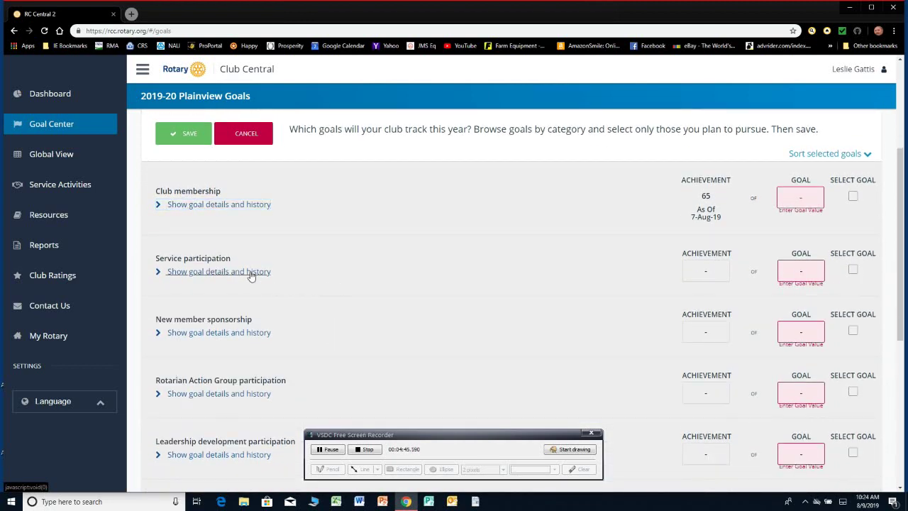
left_click(251, 272)
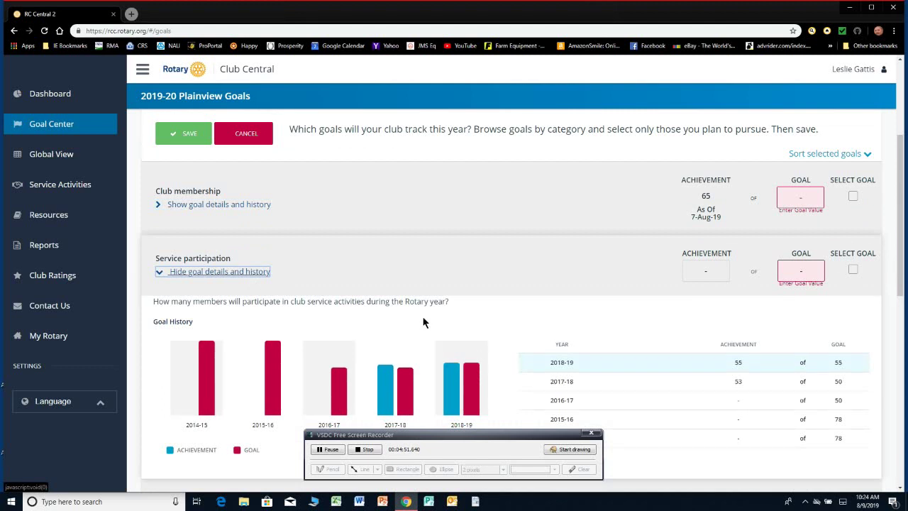
scroll(423, 323, "down", 1)
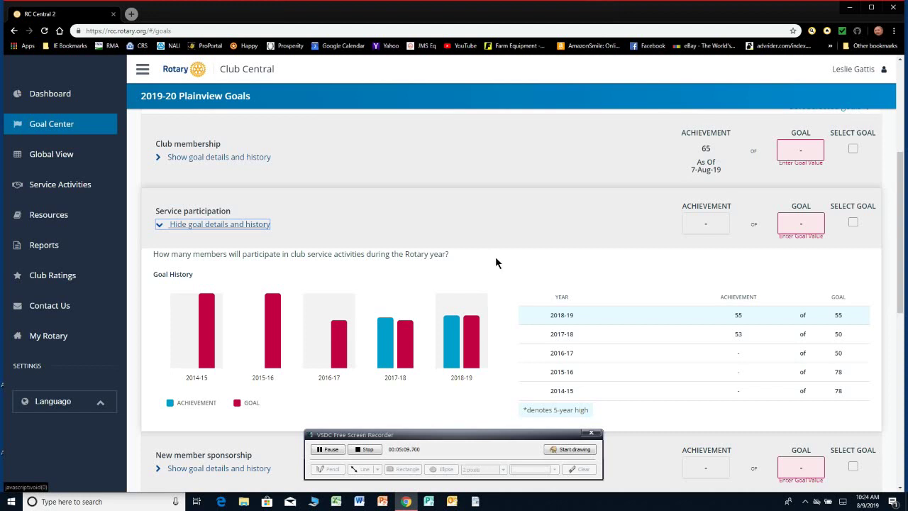
left_click(393, 240)
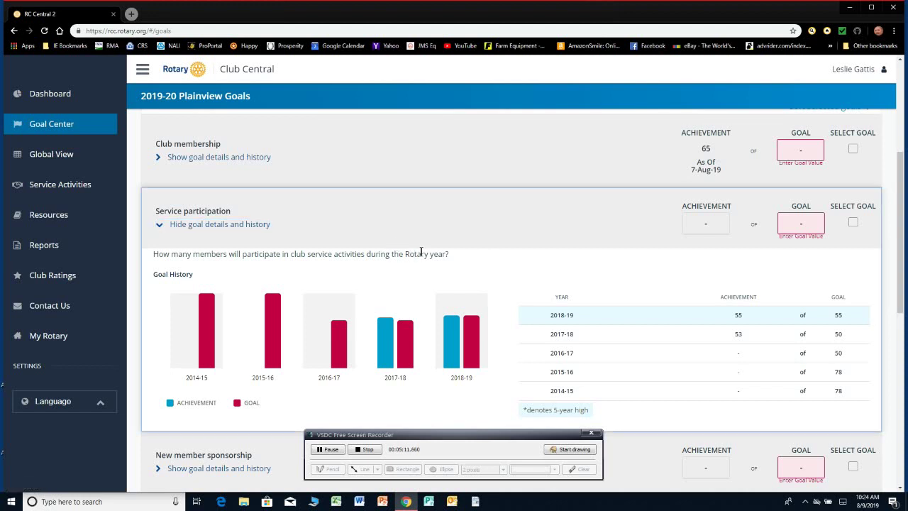
Collapse the Service participation history, then expand and collapse District conference attendance history.
left_click(221, 225)
scroll(369, 281, "down", 1)
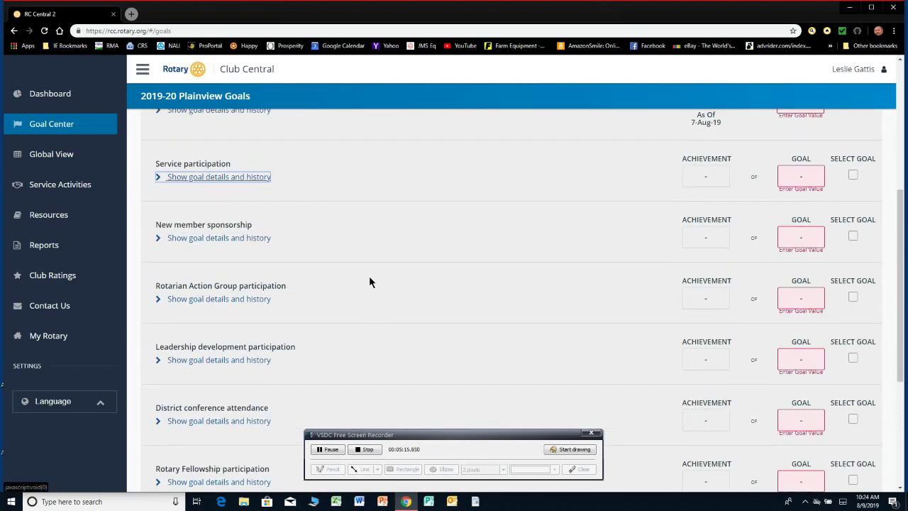
scroll(369, 284, "down", 1)
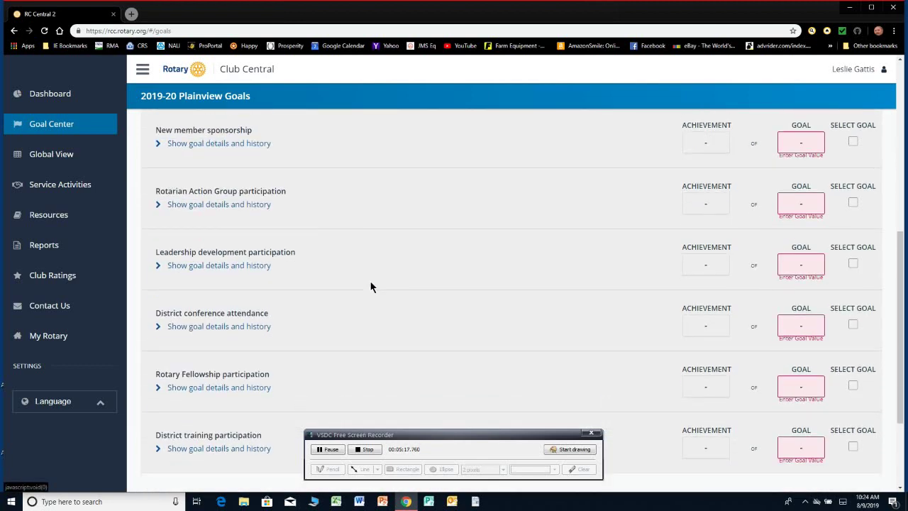
scroll(369, 287, "down", 1)
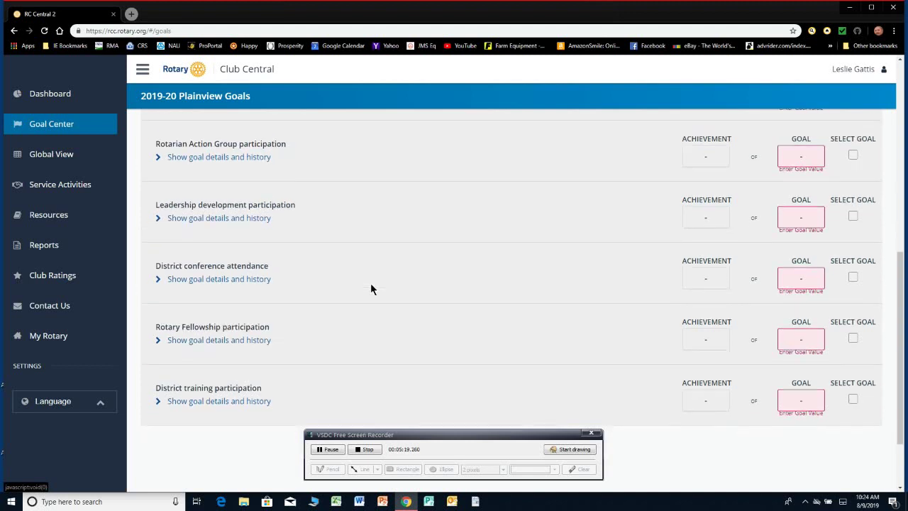
left_click(250, 280)
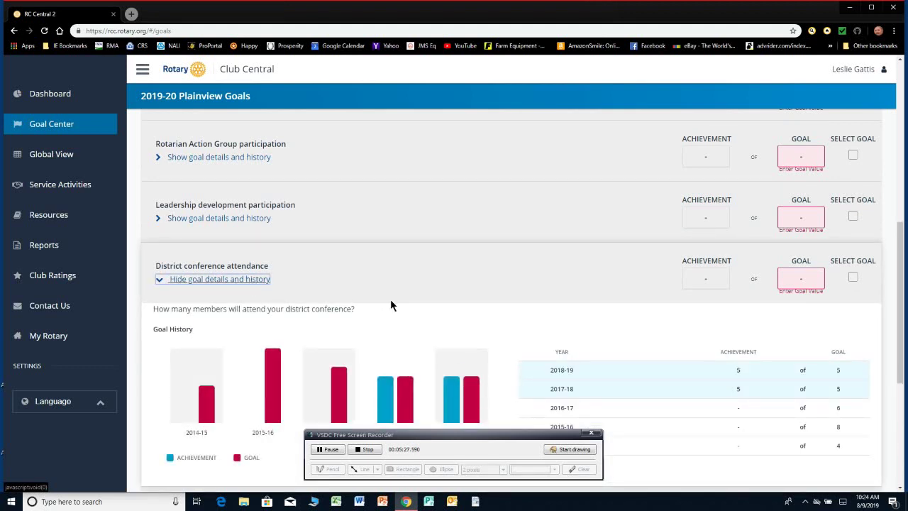
left_click(249, 281)
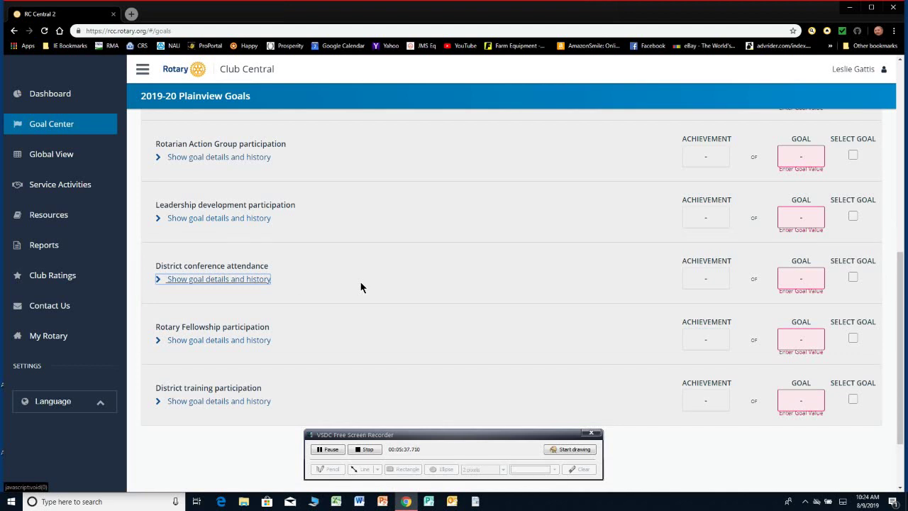
Expand and collapse the District training participation history, then return to the list's top.
scroll(366, 288, "down", 1)
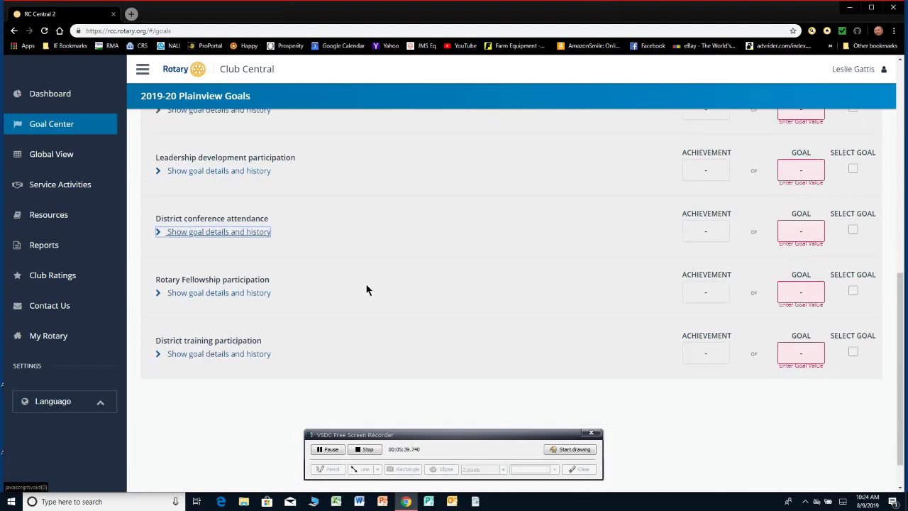
scroll(366, 289, "down", 1)
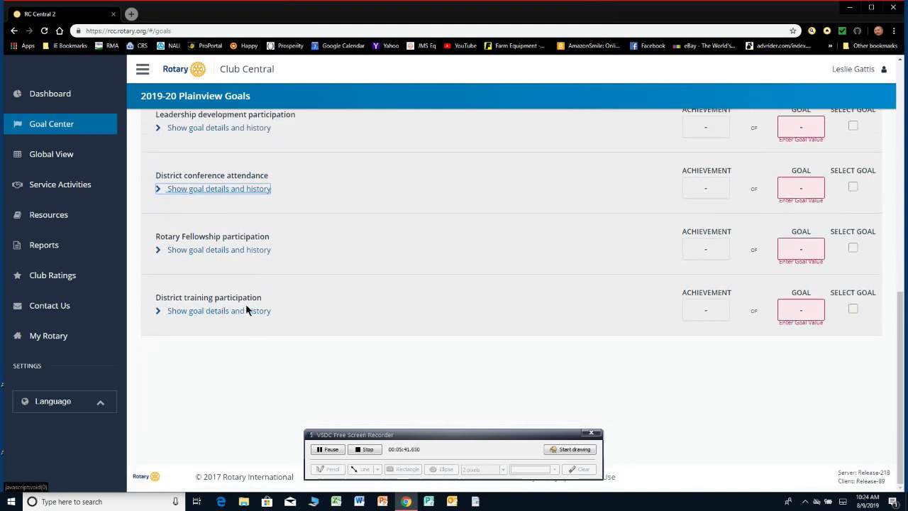
left_click(262, 313)
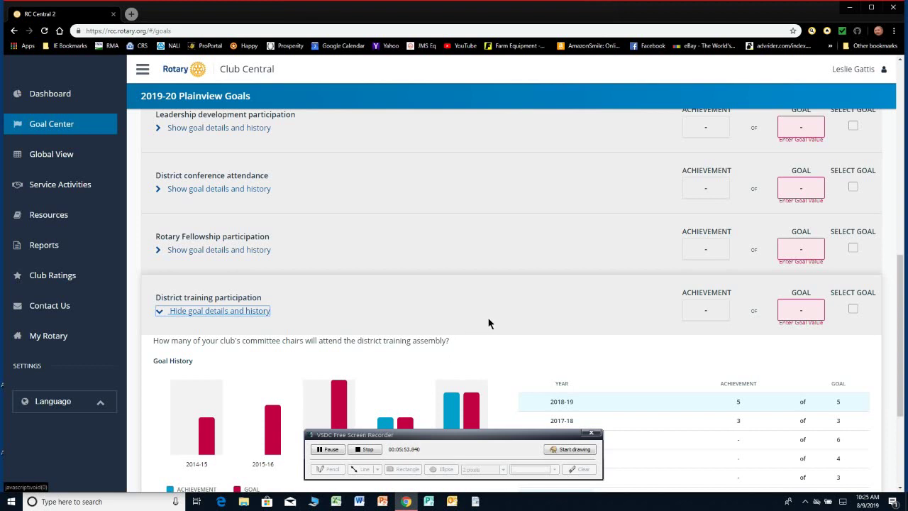
left_click(240, 312)
scroll(363, 323, "up", 3)
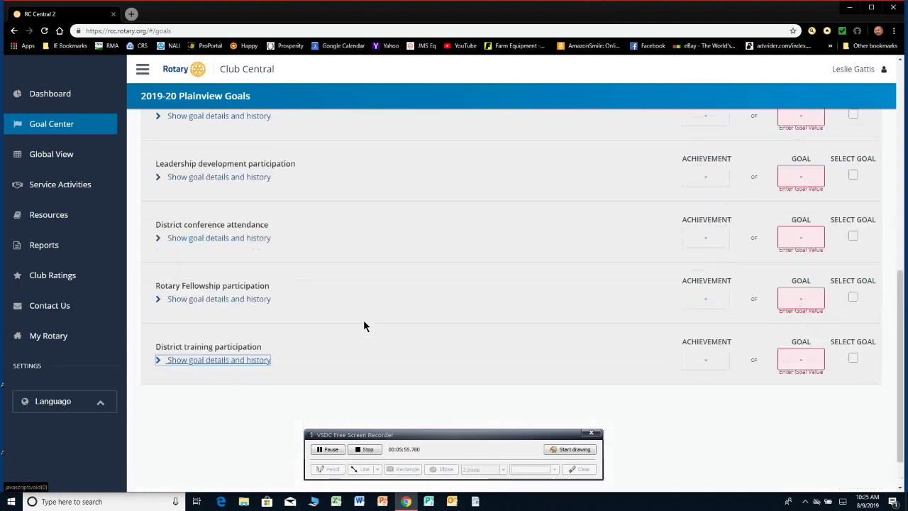
scroll(363, 325, "up", 5)
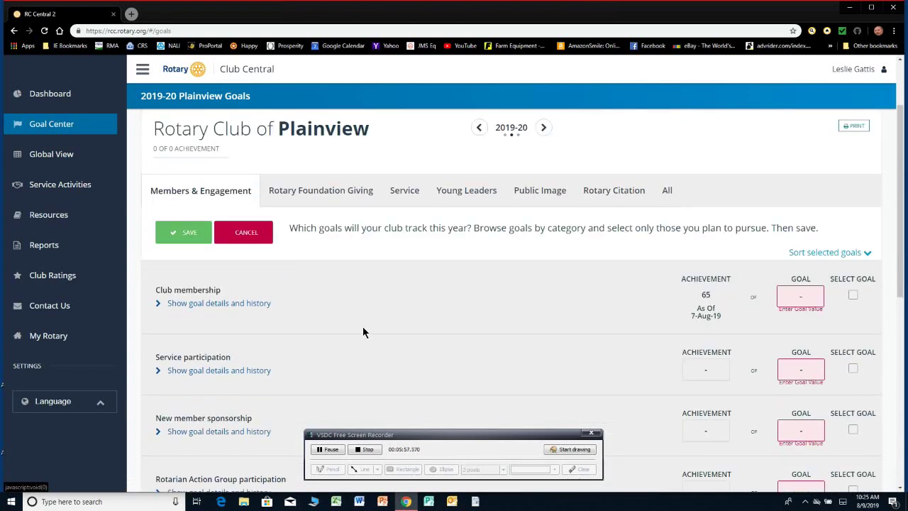
Switch to Rotary Foundation Giving goals and expand then collapse the Annual Fund contributions details.
left_click(357, 238)
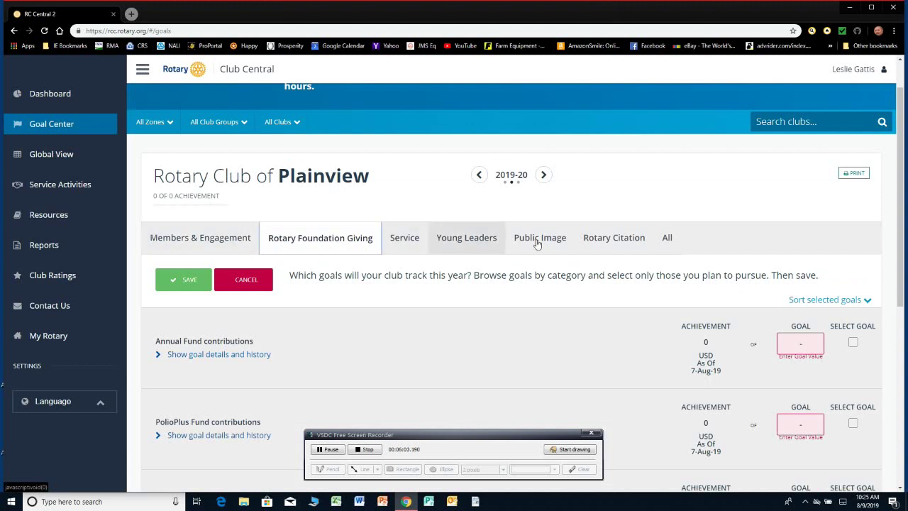
left_click(343, 249)
scroll(374, 323, "down", 1)
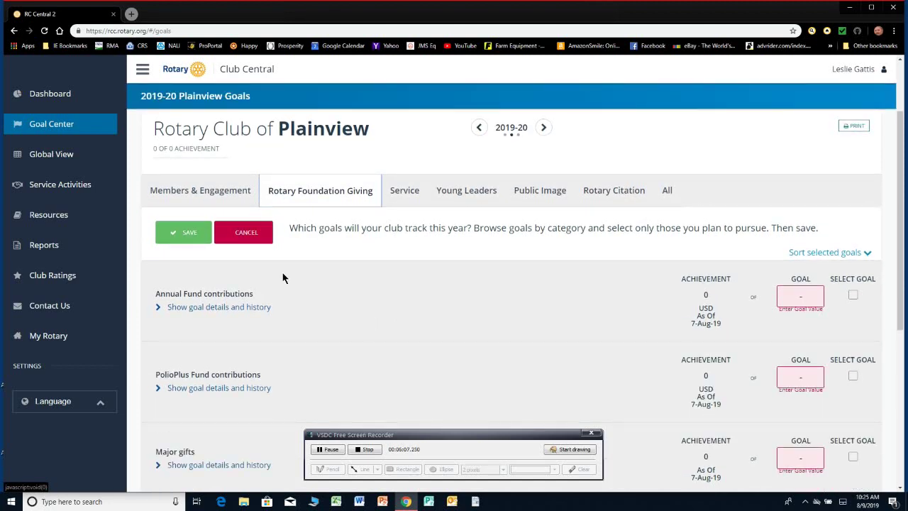
left_click(260, 310)
scroll(389, 326, "down", 2)
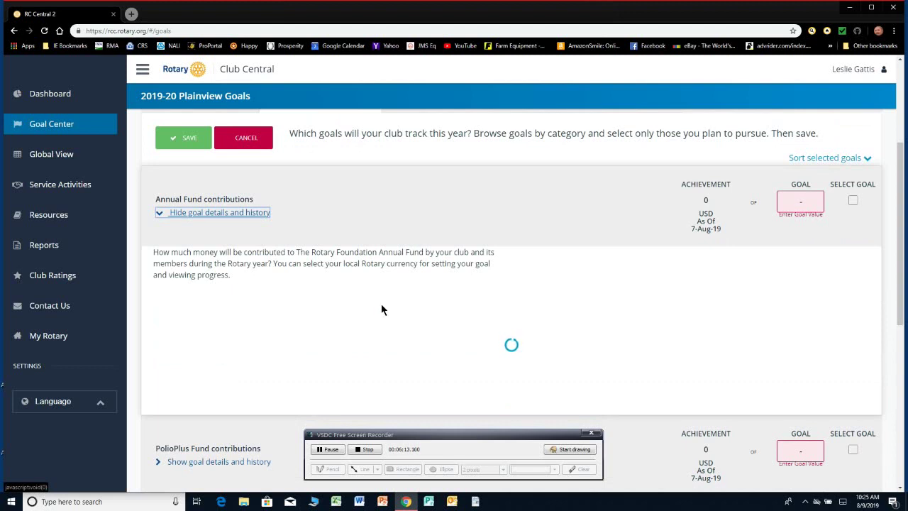
left_click(246, 213)
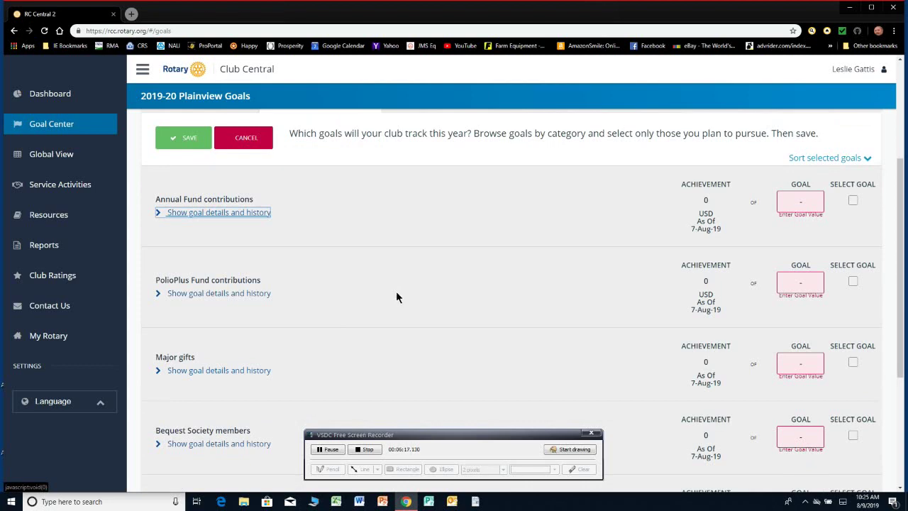
Scroll through the Foundation Giving goals down to Benefactors and back to the top.
scroll(396, 291, "down", 1)
scroll(398, 303, "down", 1)
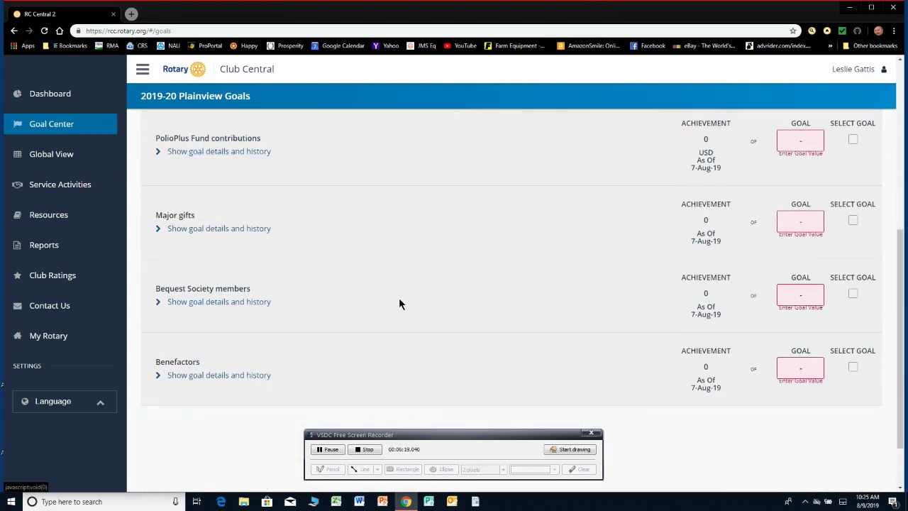
scroll(399, 303, "down", 1)
scroll(399, 304, "down", 1)
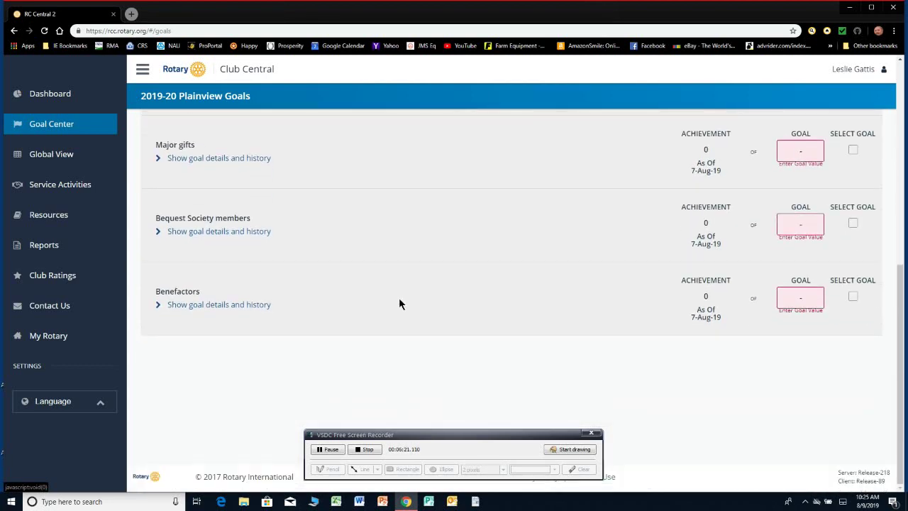
scroll(398, 304, "up", 4)
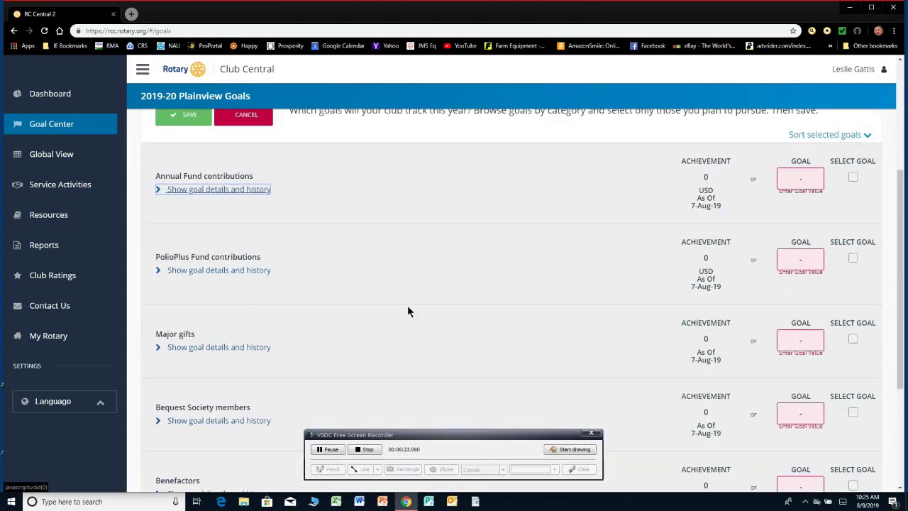
scroll(410, 314, "up", 2)
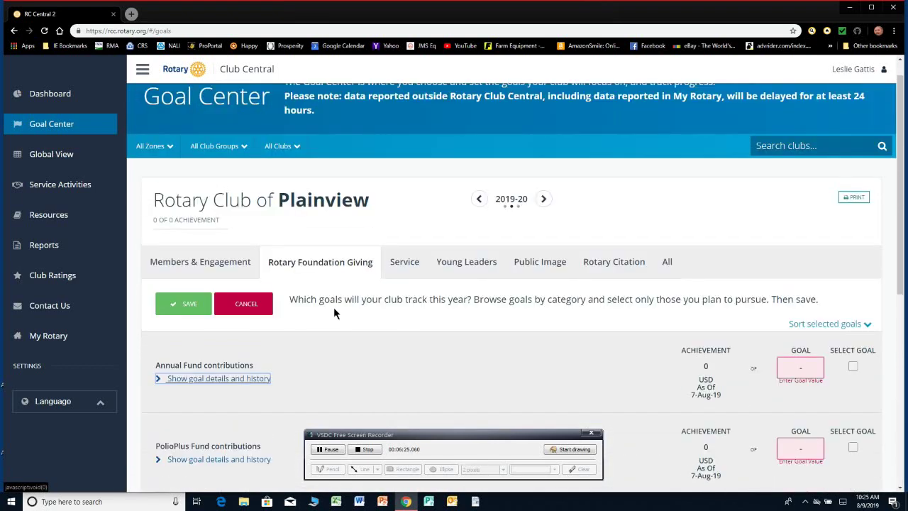
Switch to the Service goals and expand the Service projects description and goal history.
left_click(401, 263)
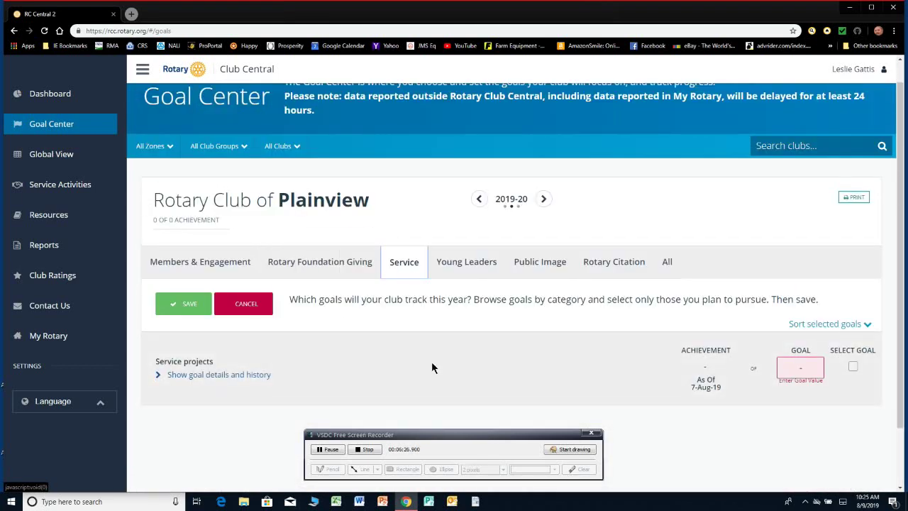
scroll(430, 367, "down", 1)
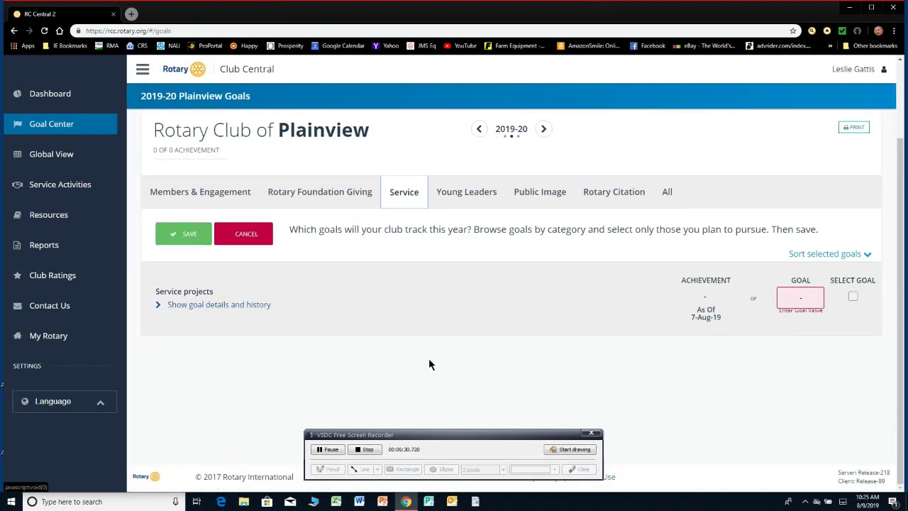
scroll(428, 357, "up", 1)
scroll(245, 352, "down", 1)
left_click(249, 305)
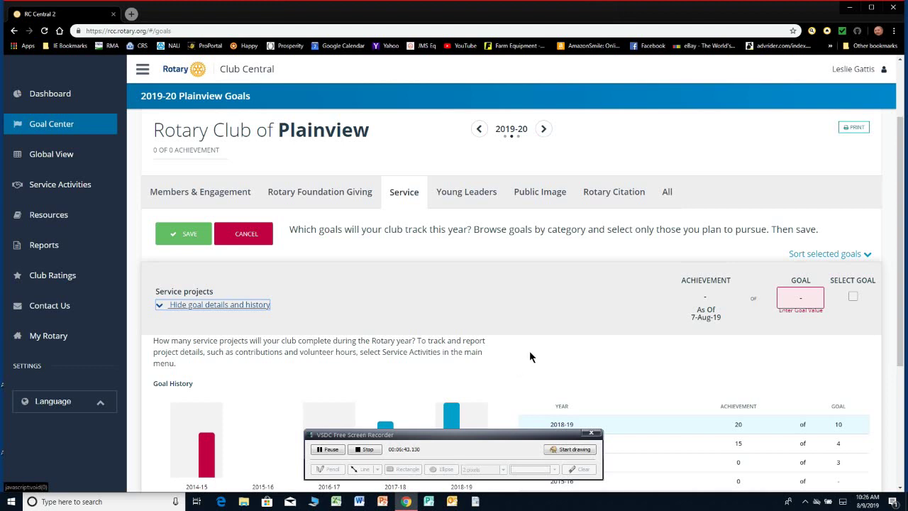
scroll(528, 352, "down", 1)
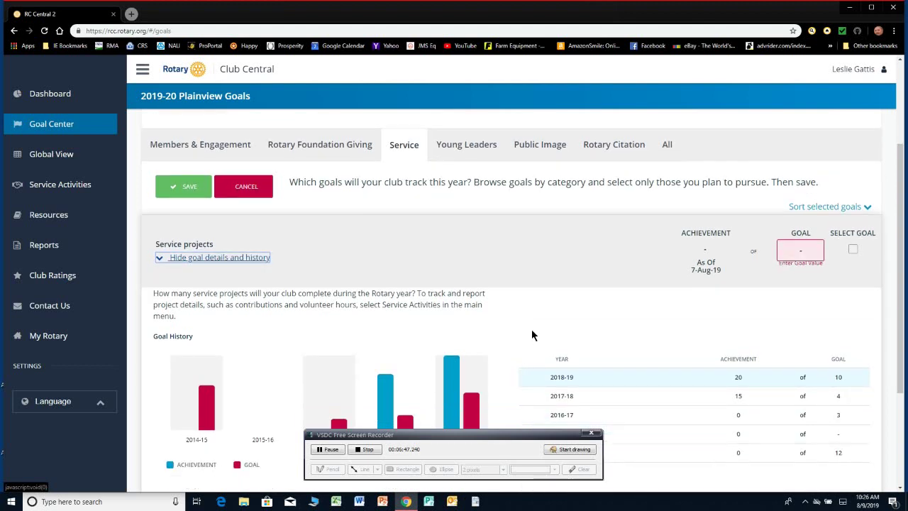
scroll(533, 330, "up", 2)
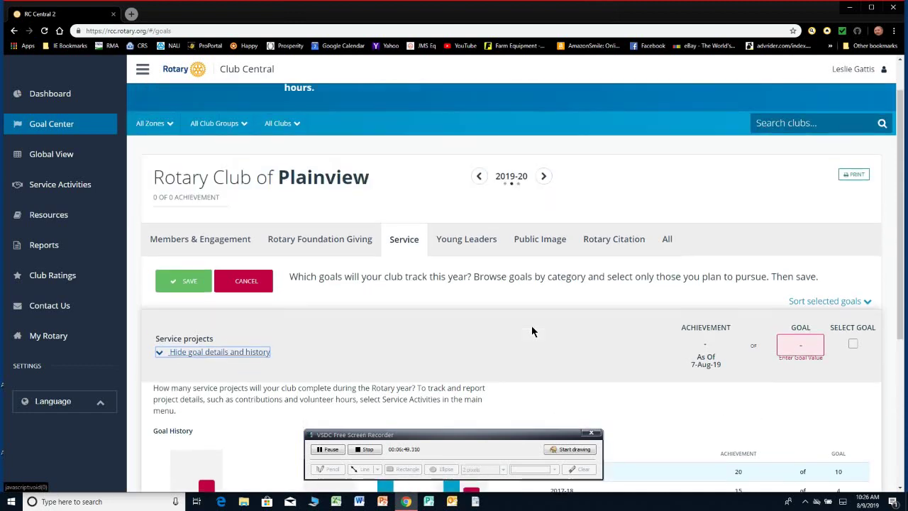
Switch to the Public Image goals and expand Online presence history, showing Previous Year 1 of 1.
left_click(545, 244)
scroll(518, 371, "down", 2)
scroll(511, 306, "down", 2)
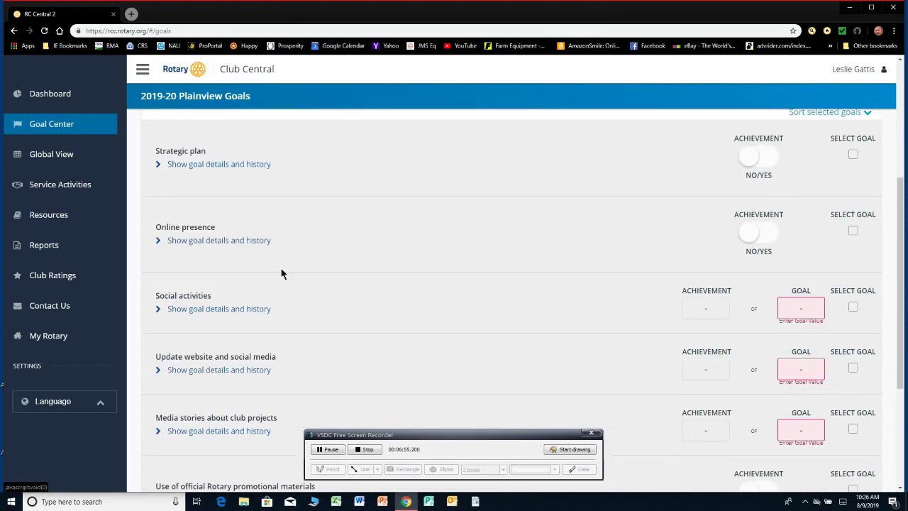
left_click(240, 243)
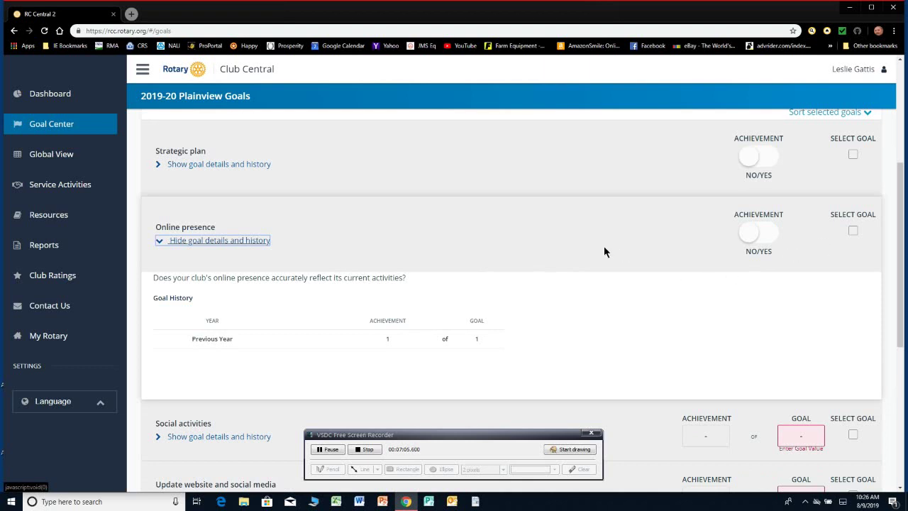
scroll(568, 266, "up", 1)
scroll(503, 254, "up", 2)
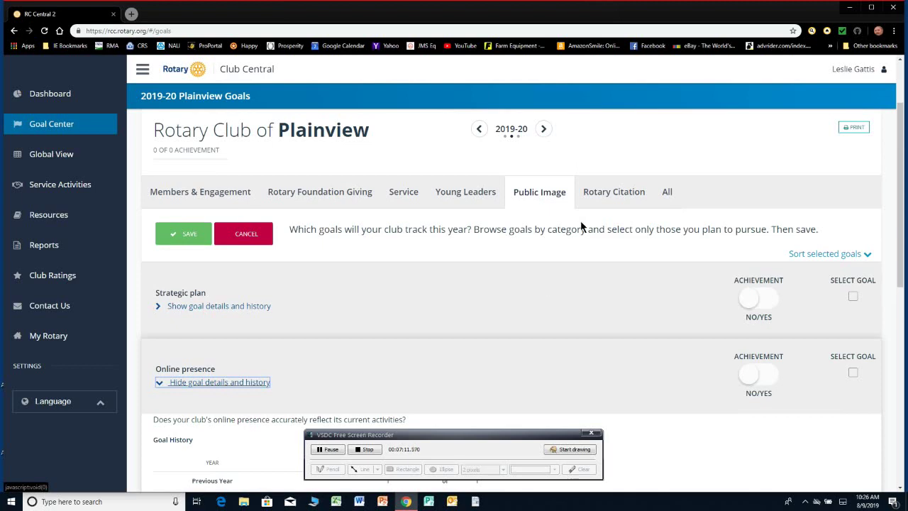
Switch to the Rotary Citation goals and scroll from Club Membership Committee to media talks and back.
left_click(604, 200)
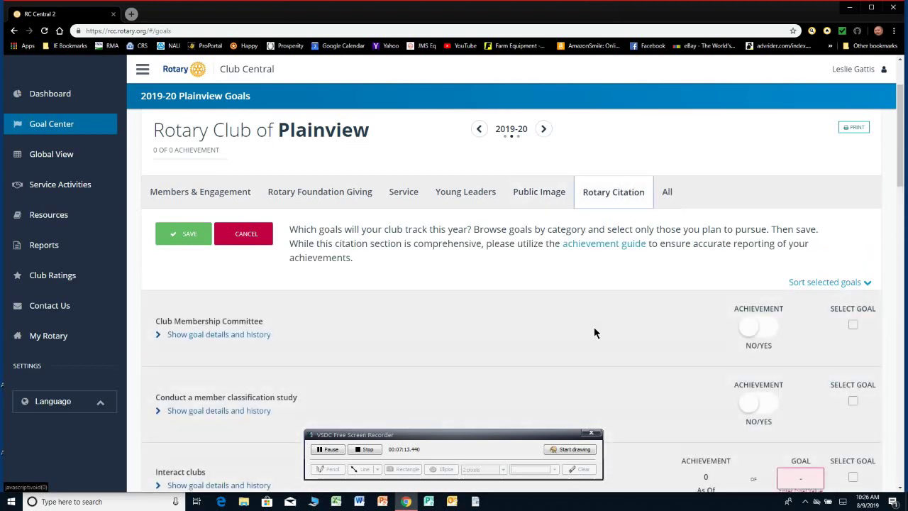
scroll(595, 333, "down", 3)
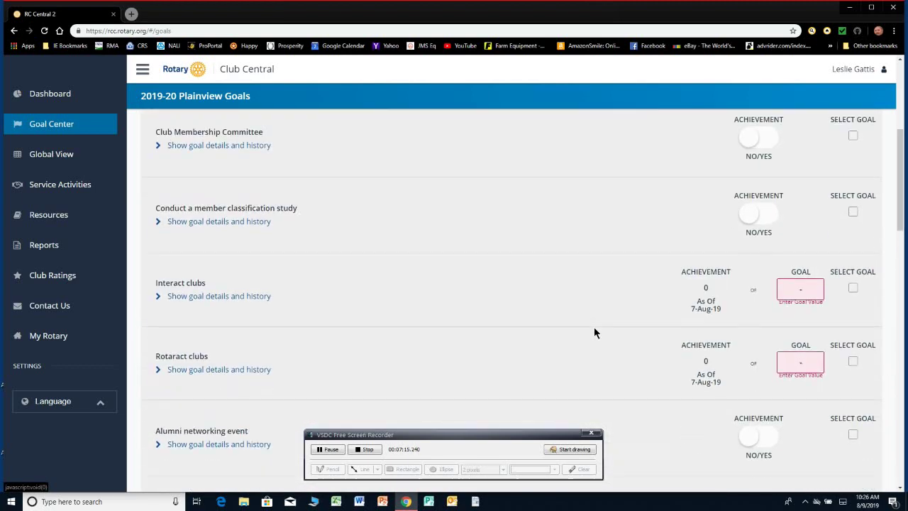
scroll(595, 333, "down", 1)
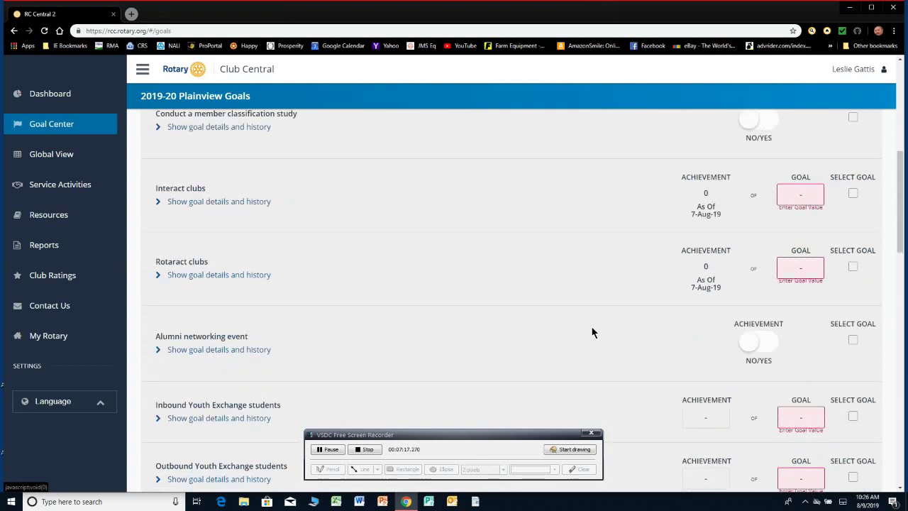
scroll(593, 330, "down", 3)
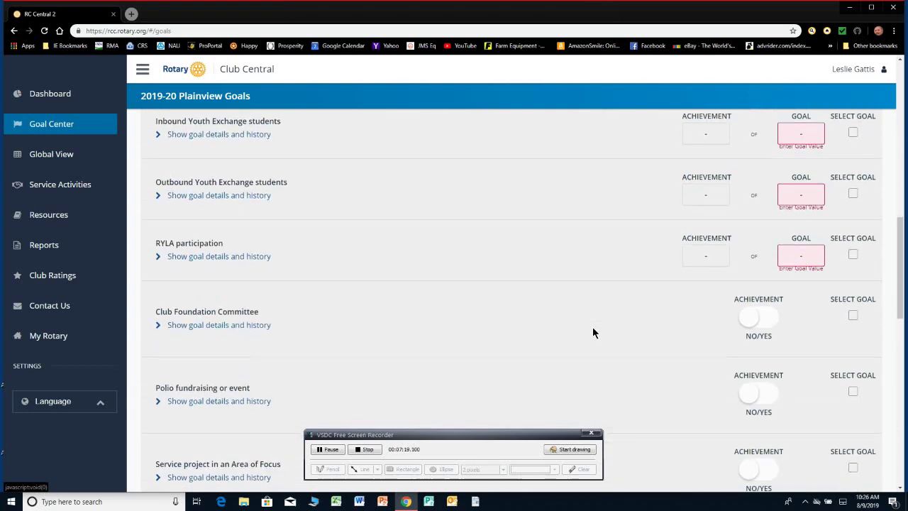
scroll(593, 332, "down", 4)
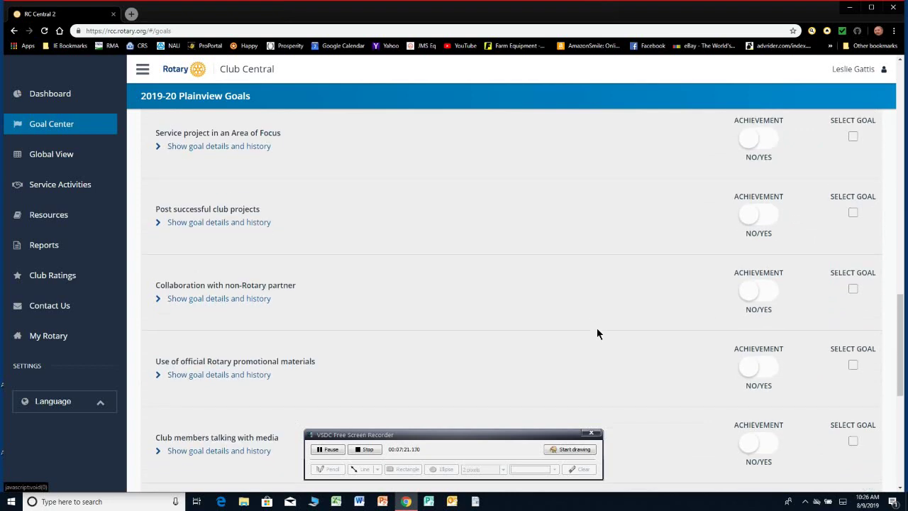
scroll(596, 334, "down", 1)
scroll(623, 355, "up", 5)
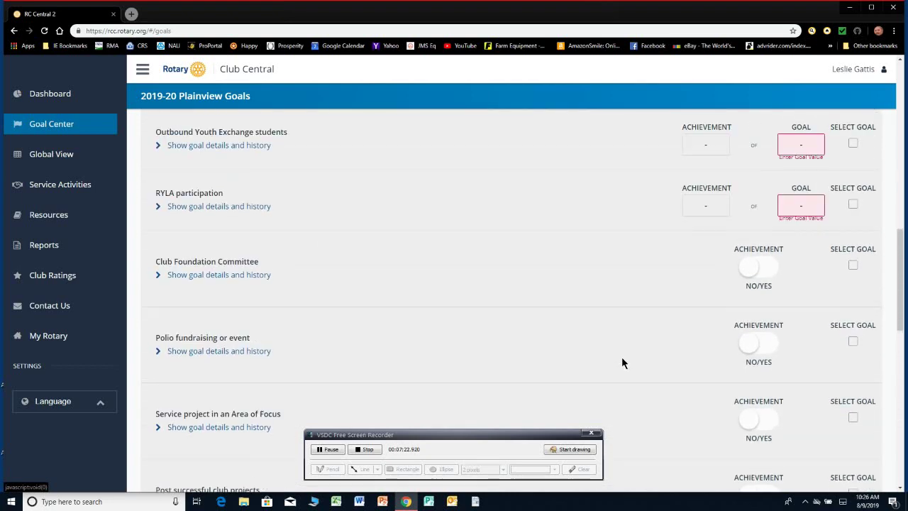
scroll(622, 358, "up", 6)
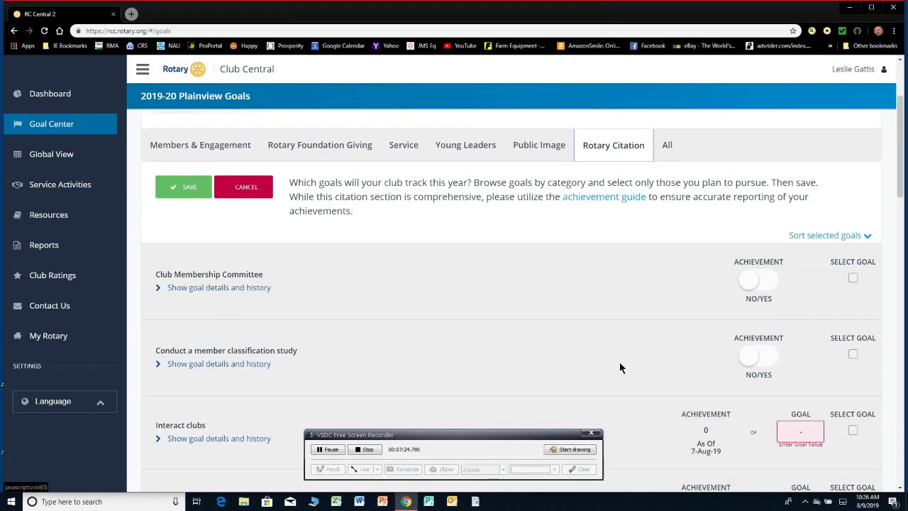
scroll(619, 365, "up", 1)
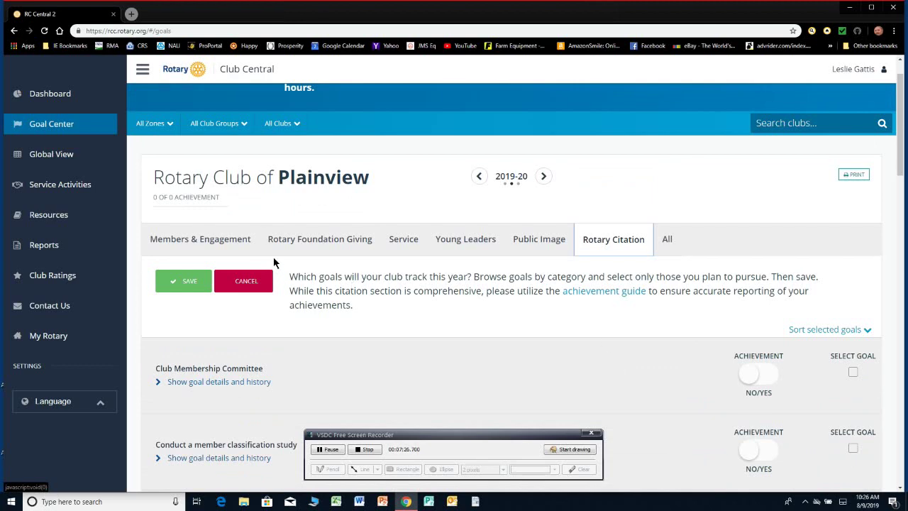
Return to Plainview's 2019-20 Members & Engagement goals list.
left_click(210, 241)
scroll(624, 347, "down", 2)
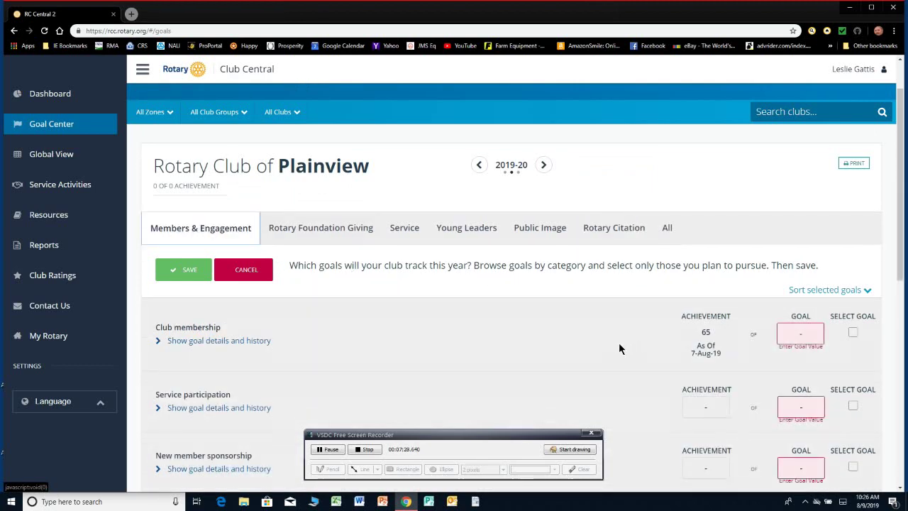
scroll(525, 340, "up", 1)
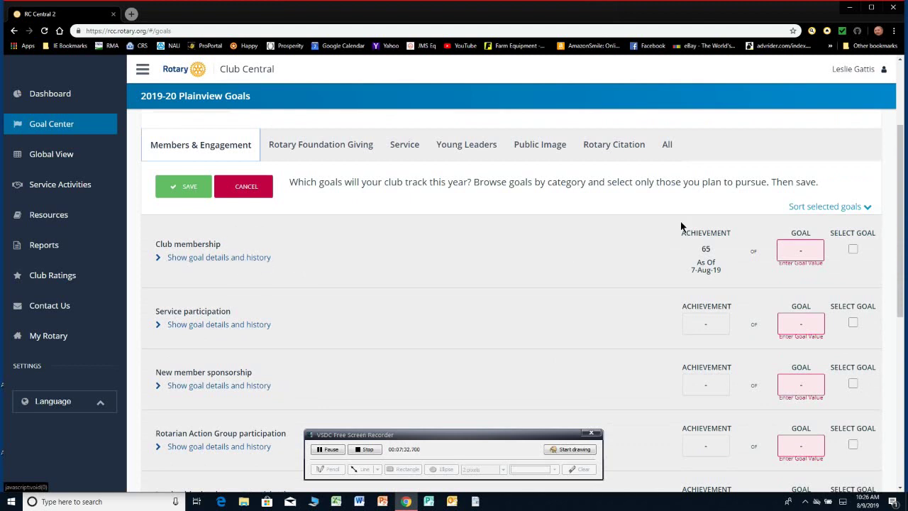
Select Club membership as a goal, then deselect it, leaving its goal value blank.
left_click(852, 249)
left_click(815, 257)
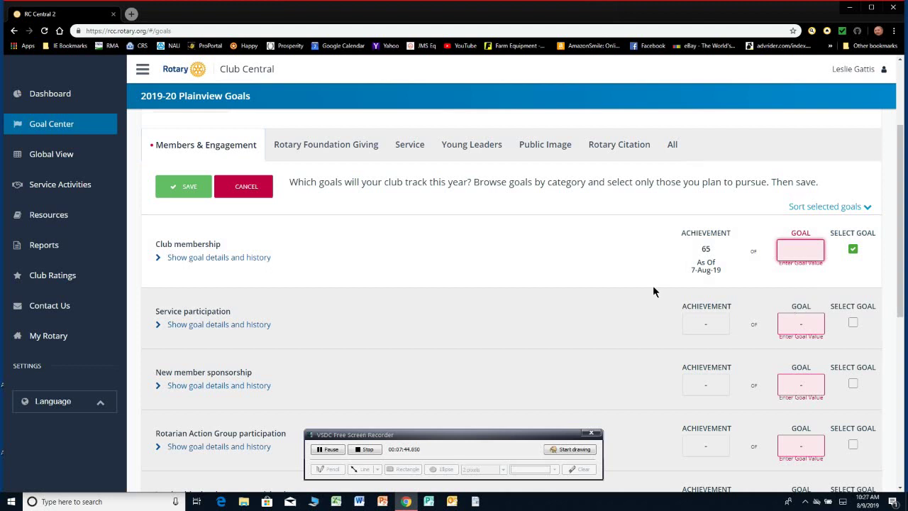
left_click(853, 248)
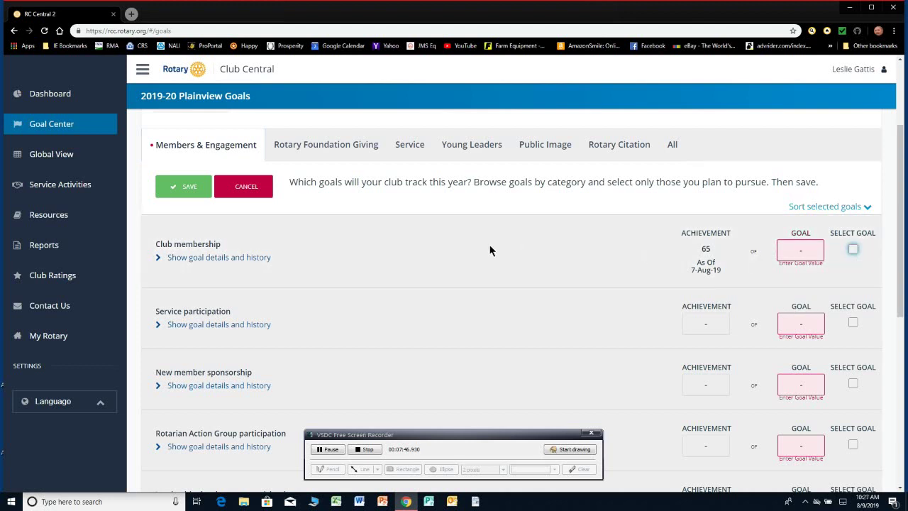
left_click(474, 259)
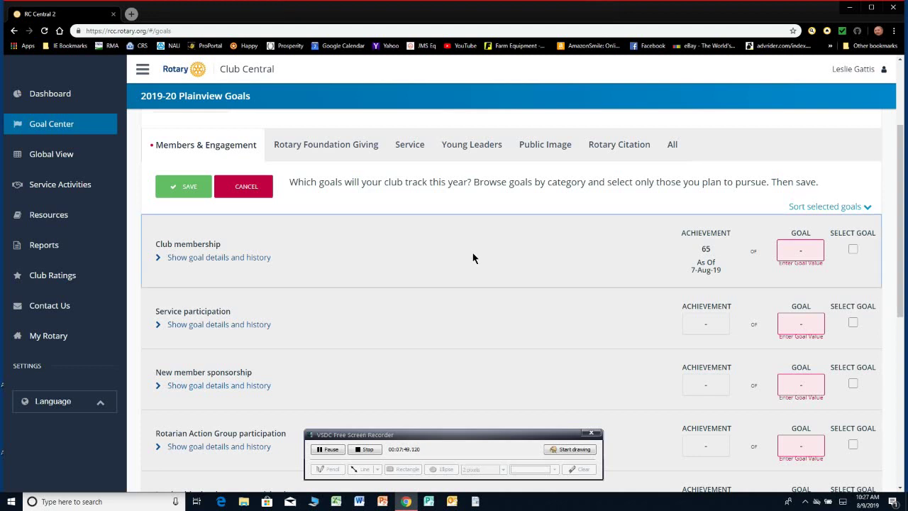